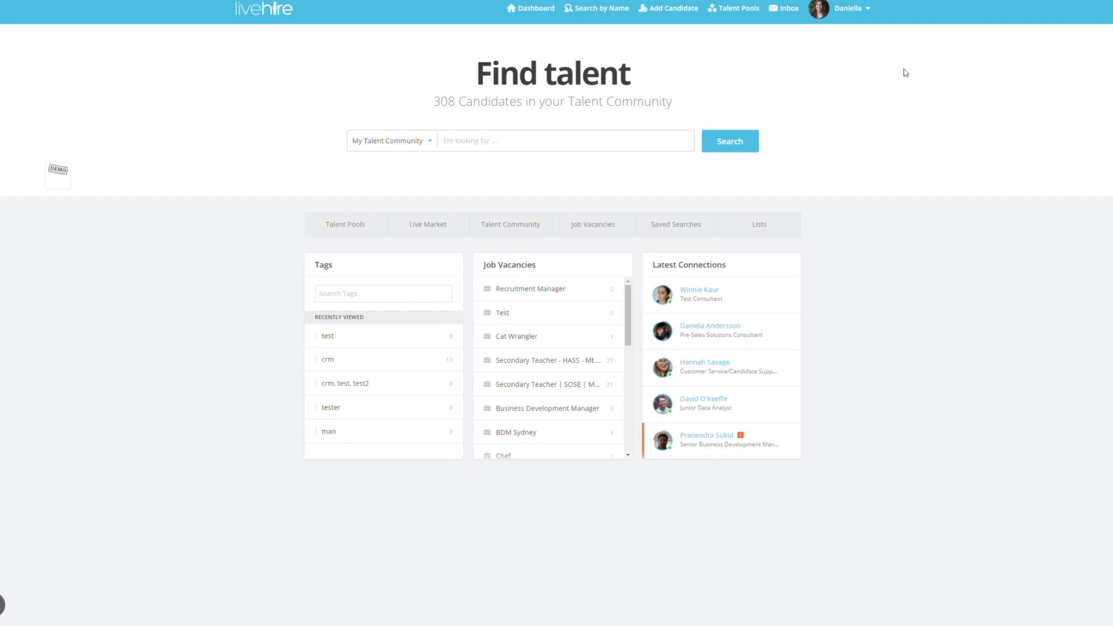
left_click(848, 8)
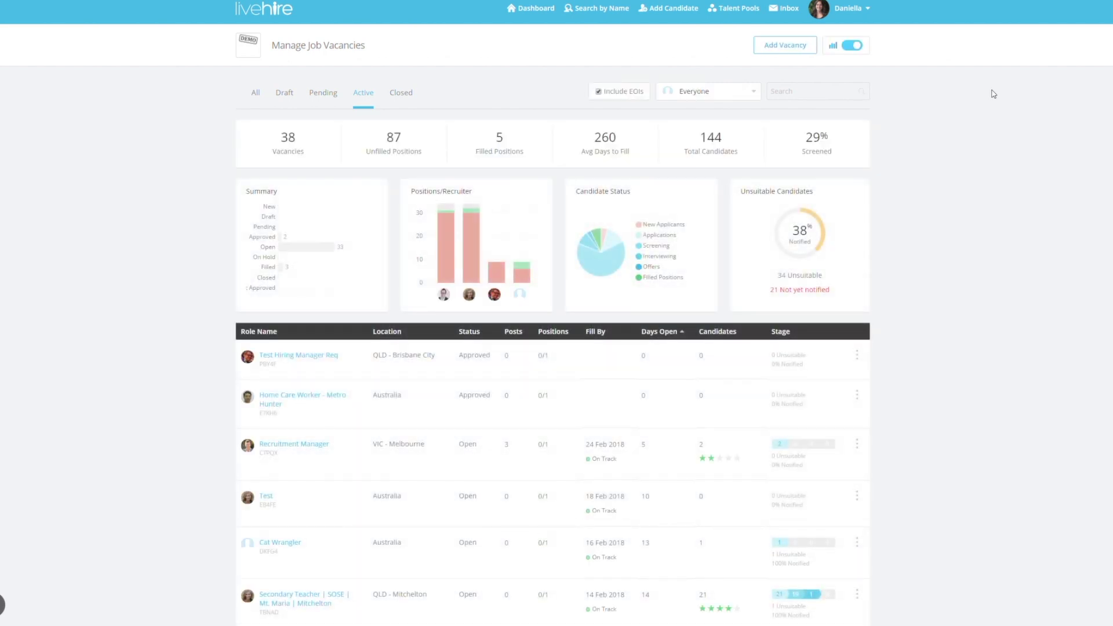
left_click(795, 52)
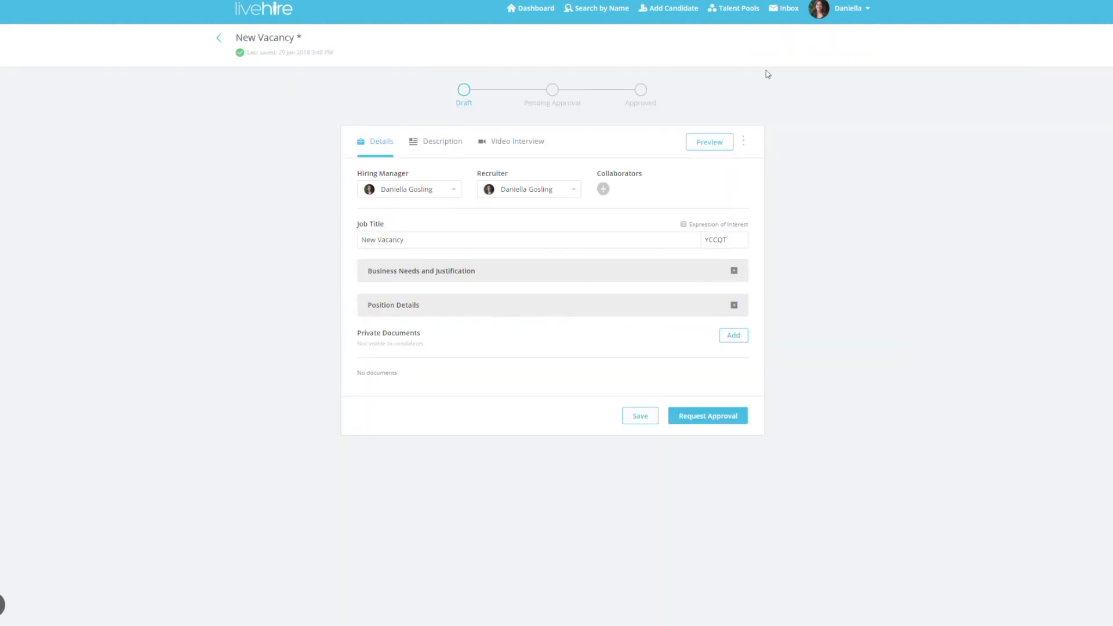
Keep the current hiring manager and add a colleague as a collaborator
left_click(460, 197)
left_click(460, 197)
left_click(604, 189)
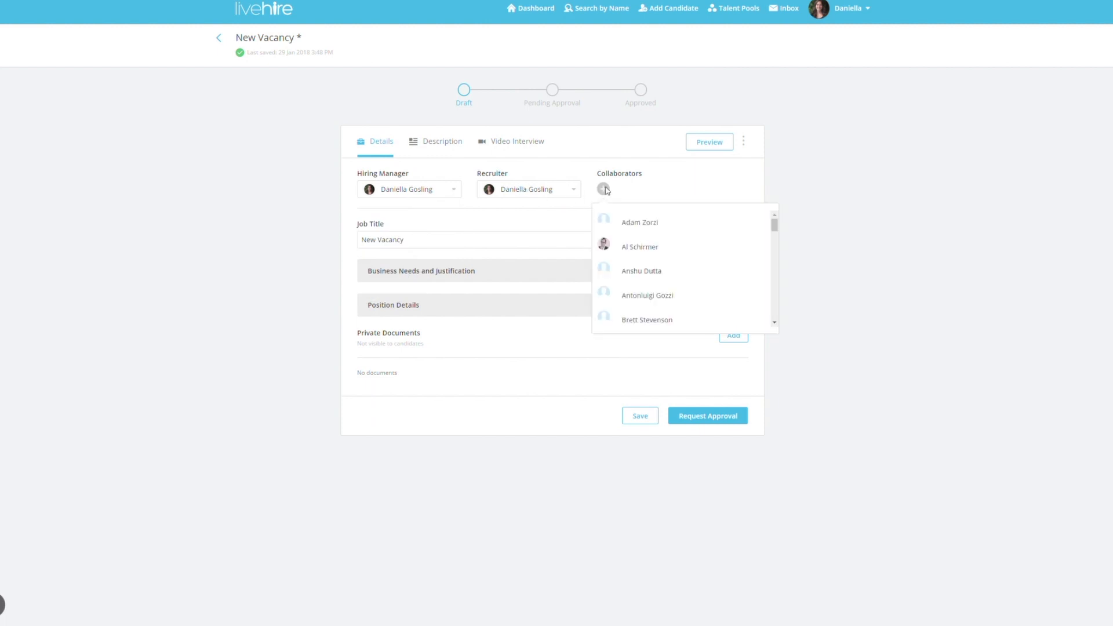
left_click(663, 248)
left_click(818, 242)
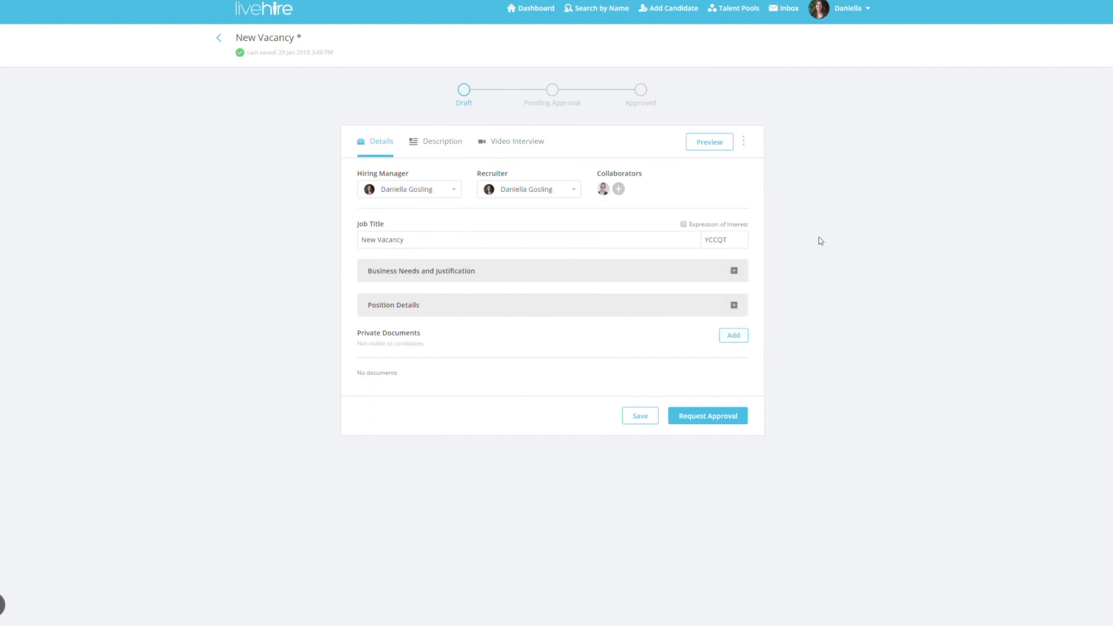
Retitle the vacancy 'Customer Support Manager' and replace job code YCCQT with CSM1
double_click(392, 240)
left_click(423, 241)
left_click_drag(424, 243, 336, 248)
type("Customer Support")
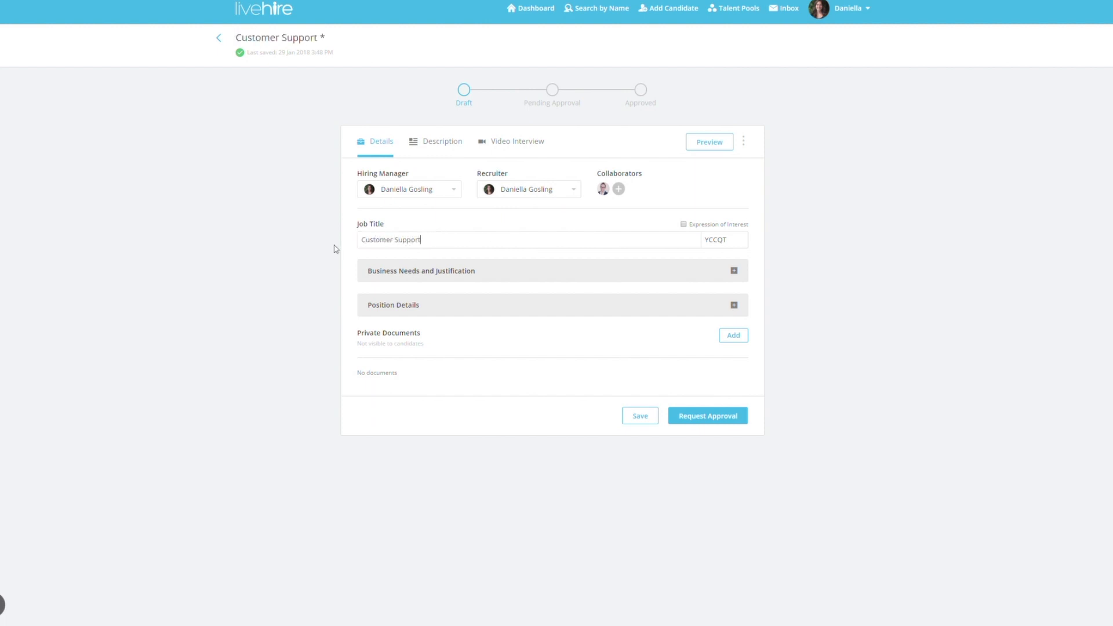
type(" Manager")
left_click_drag(731, 241, 692, 248)
type("CSM1")
left_click(735, 271)
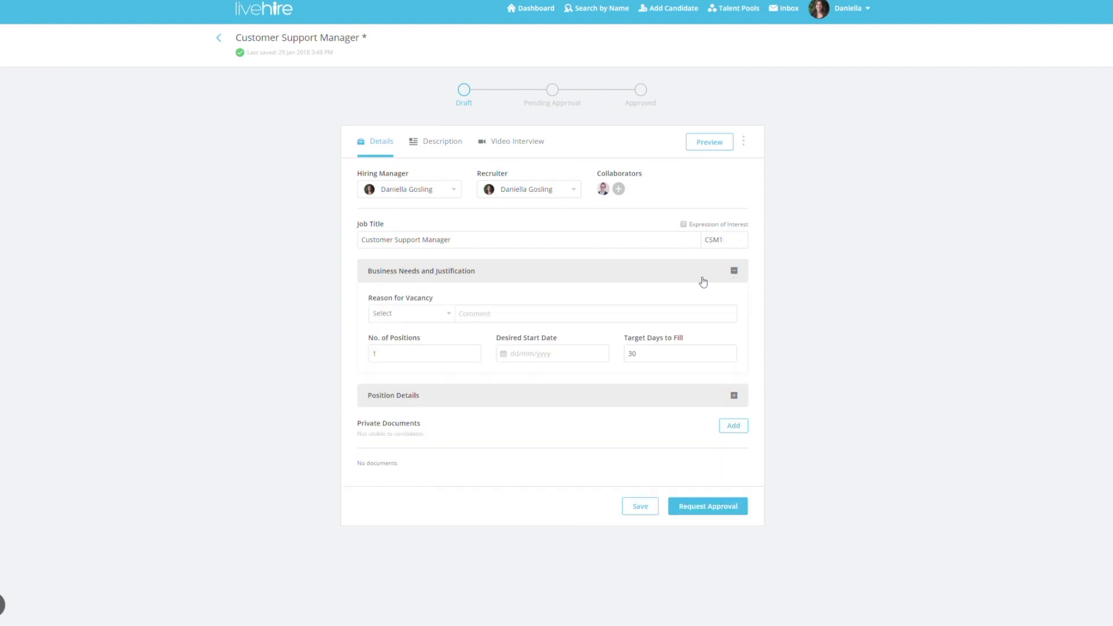
Set the Reason for Vacancy to New Position
left_click(452, 313)
left_click(431, 345)
left_click(611, 402)
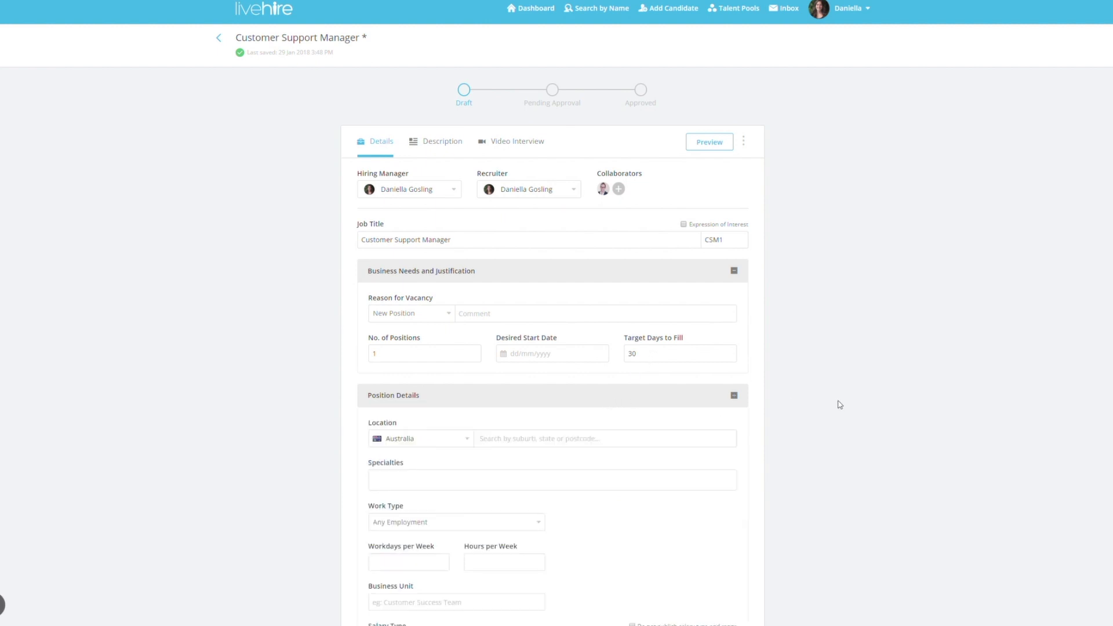
scroll(839, 405, "down", 3)
scroll(825, 390, "down", 1)
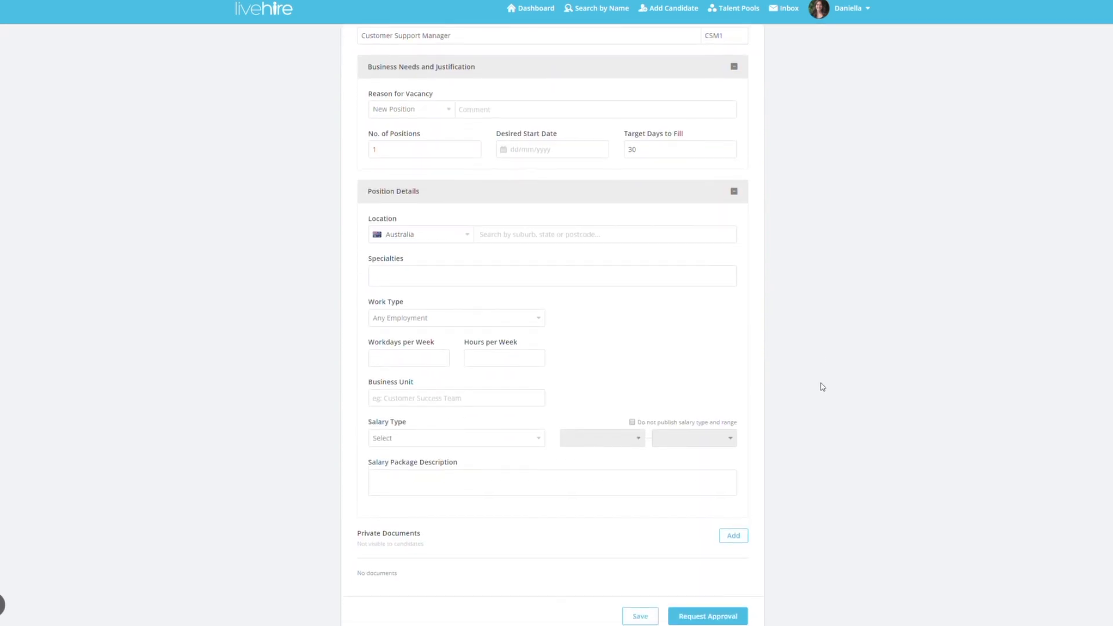
Set location Melbourne VIC 3000, specialty Customer Service, and work type Full Time - Permanent
left_click(543, 239)
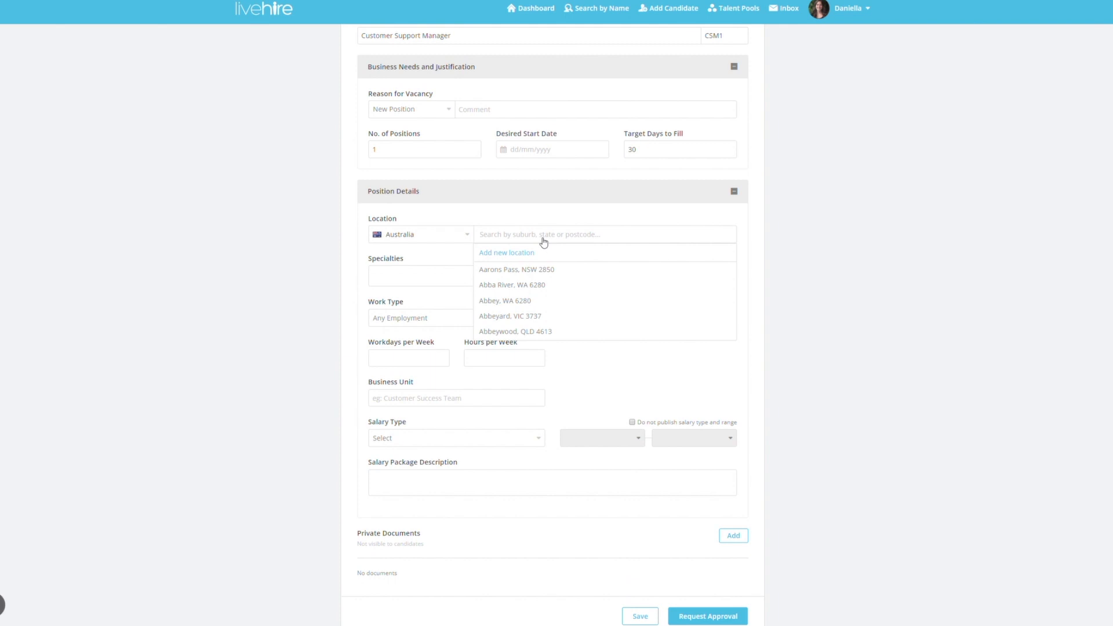
type("Melb")
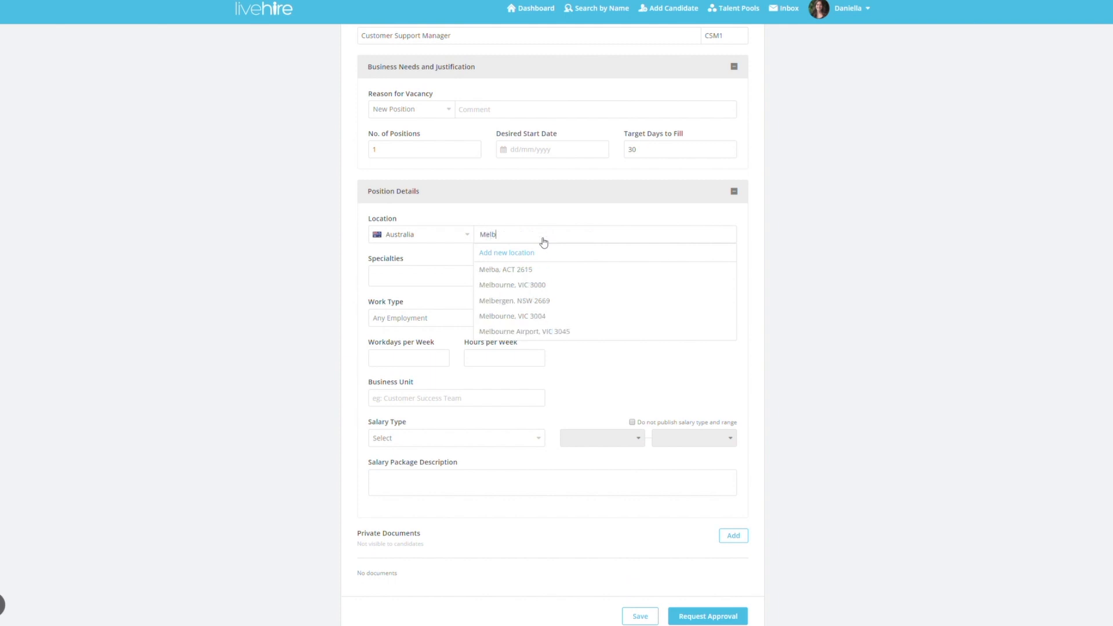
left_click(554, 285)
left_click(454, 285)
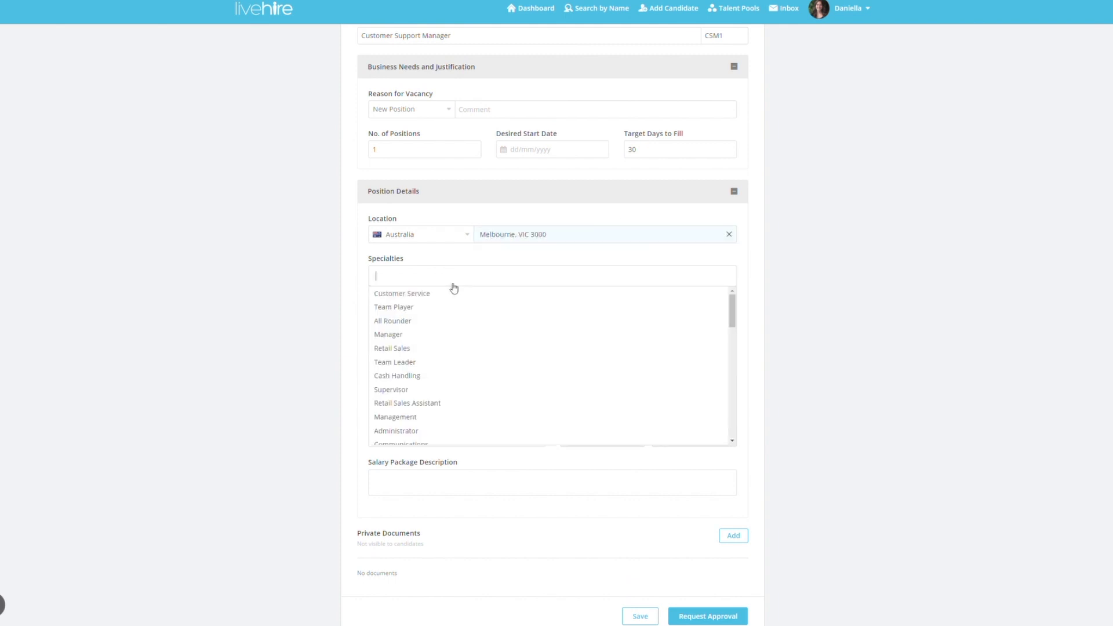
left_click(455, 293)
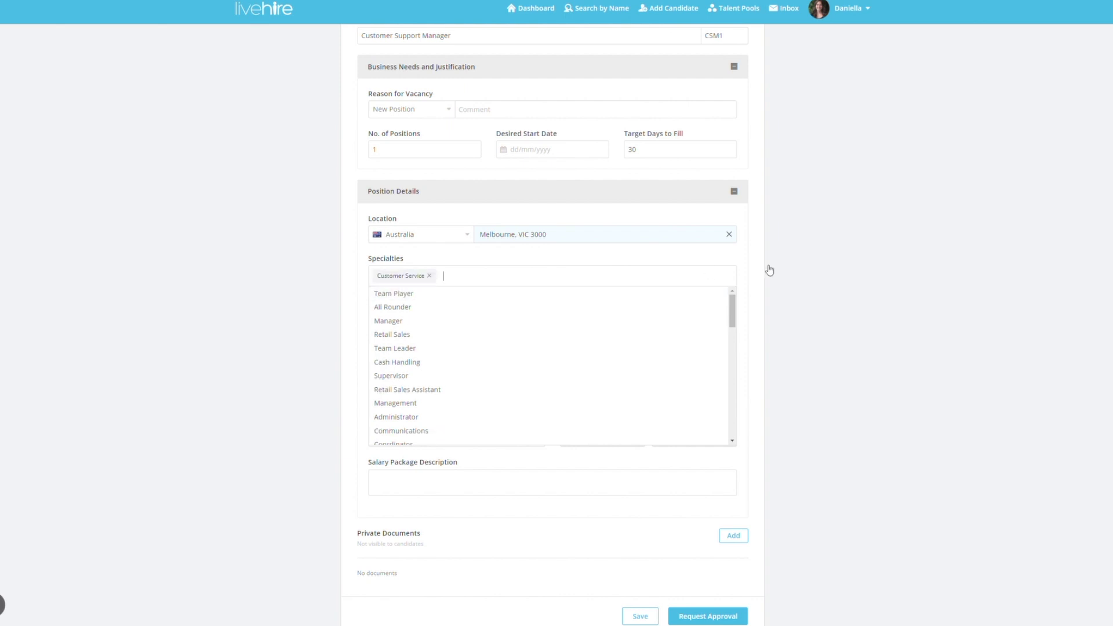
left_click(836, 277)
left_click(480, 318)
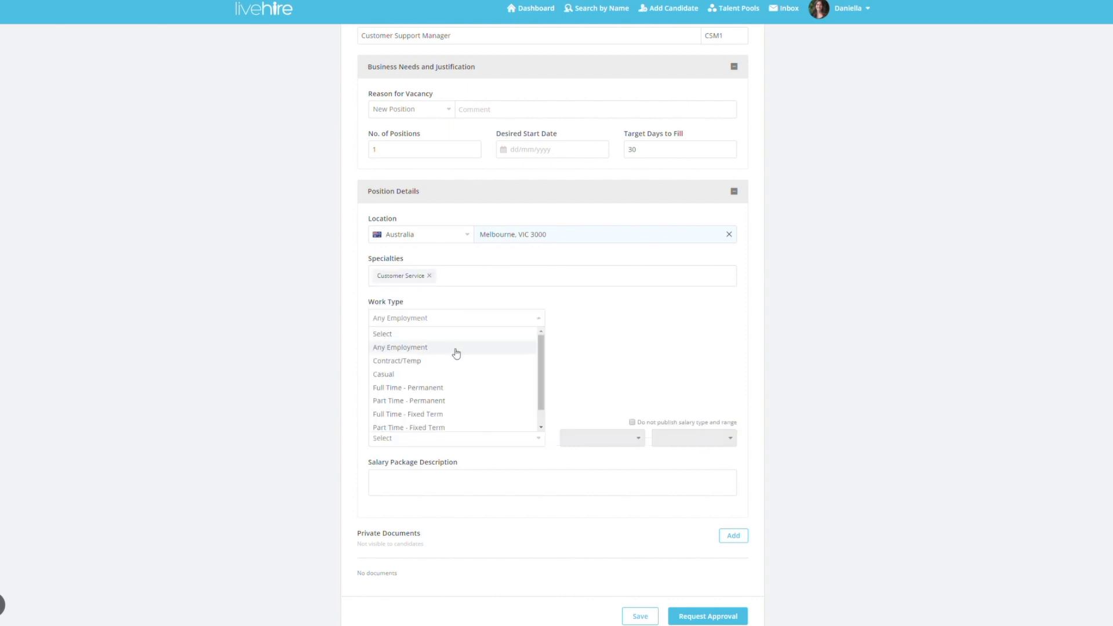
left_click(446, 392)
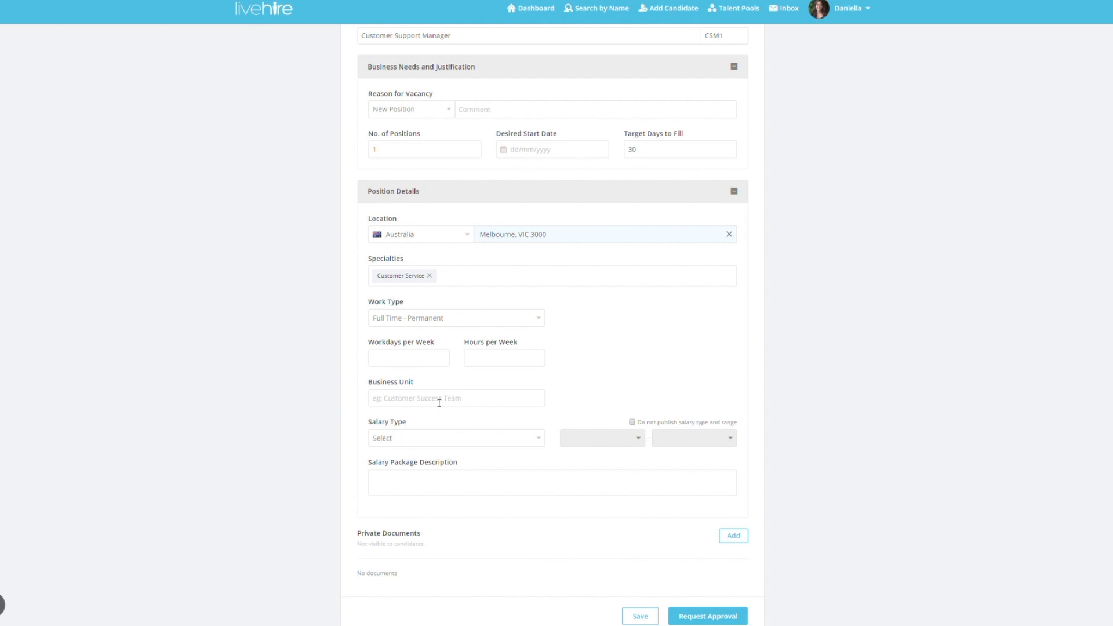
Set an Annual Salary Package of $65,000 and save the vacancy details
left_click(498, 445)
left_click(492, 468)
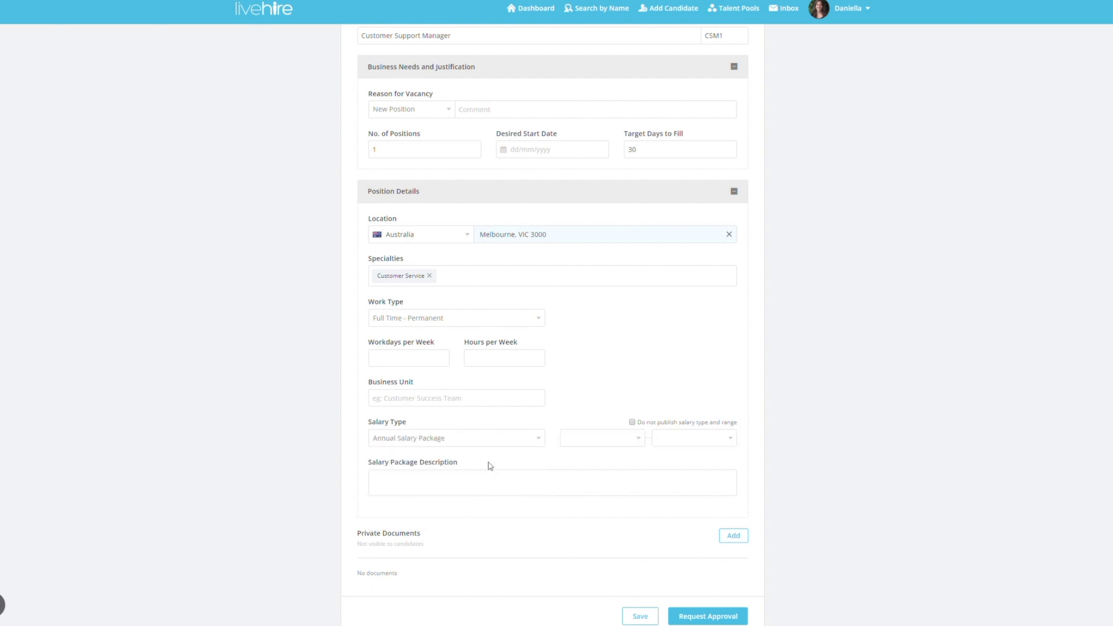
left_click(620, 438)
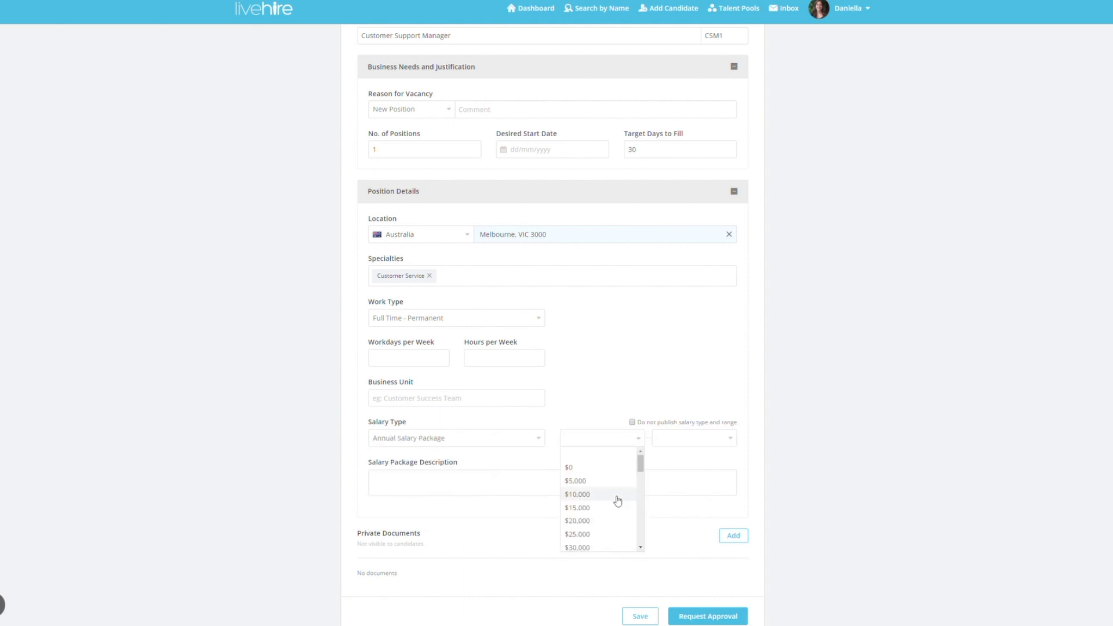
scroll(623, 499, "down", 3)
left_click(578, 487)
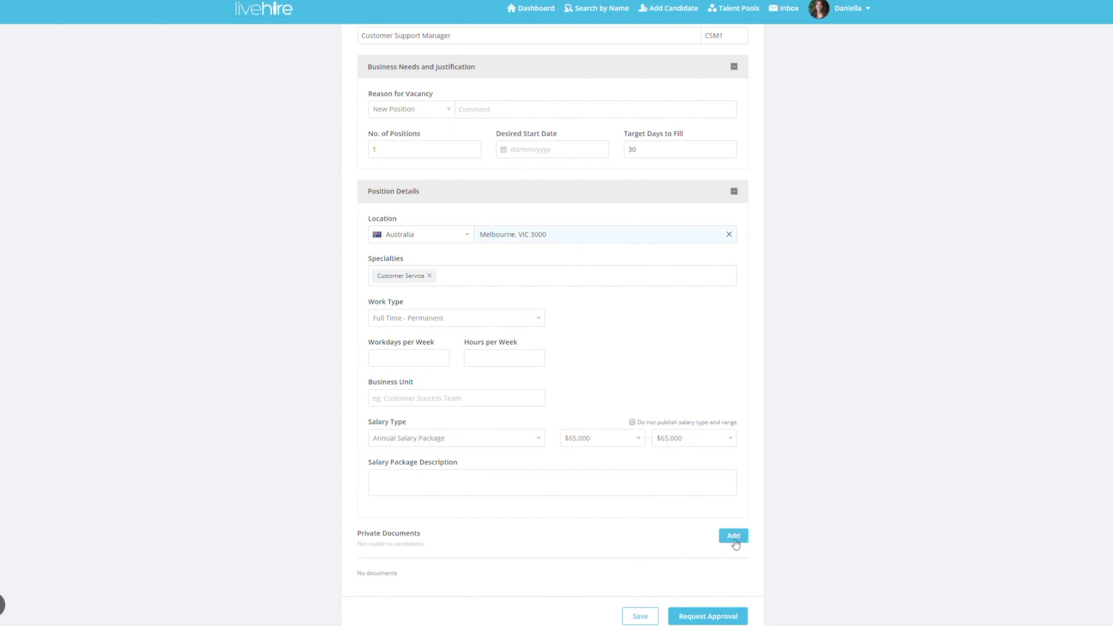
scroll(795, 531, "down", 1)
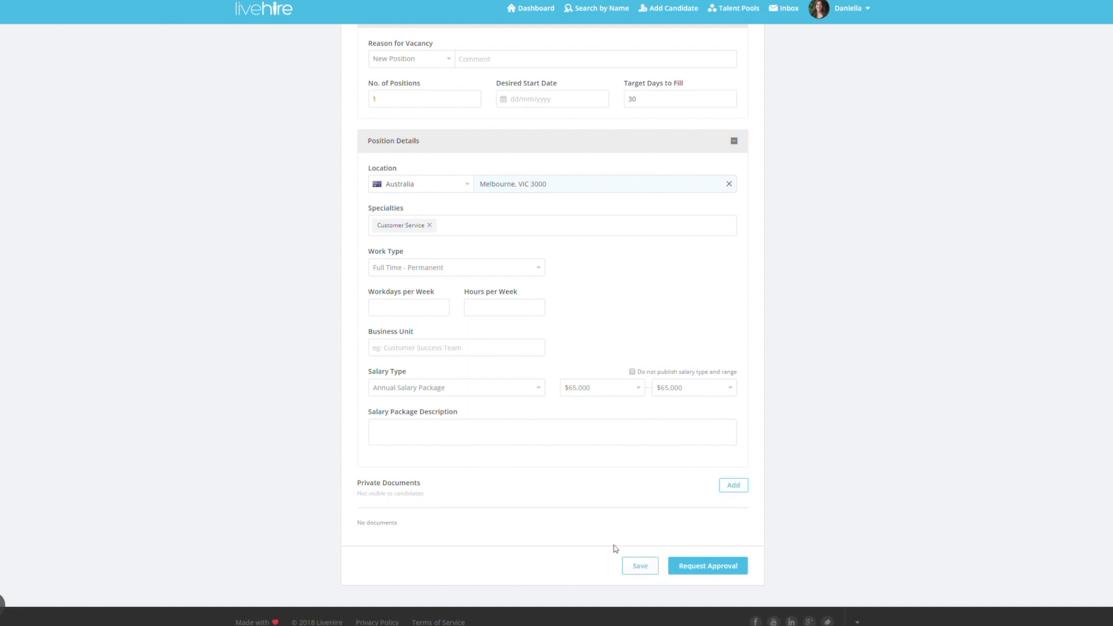
left_click(640, 565)
scroll(626, 453, "up", 3)
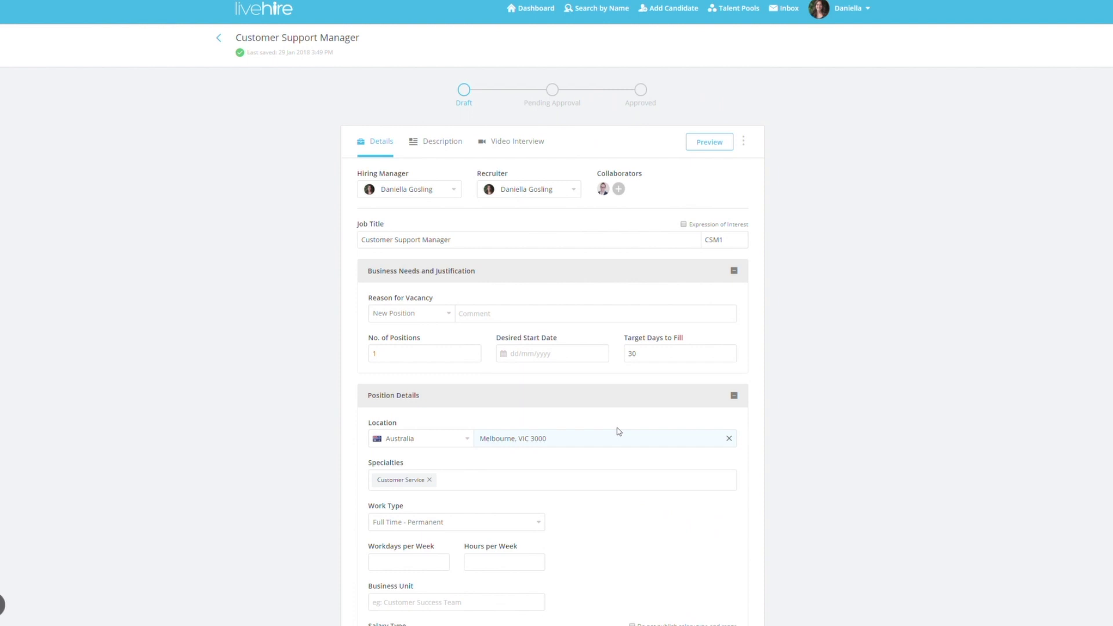
Write the job summary, add Benefits and Flexible hours selling points, and preview the listing
left_click(454, 152)
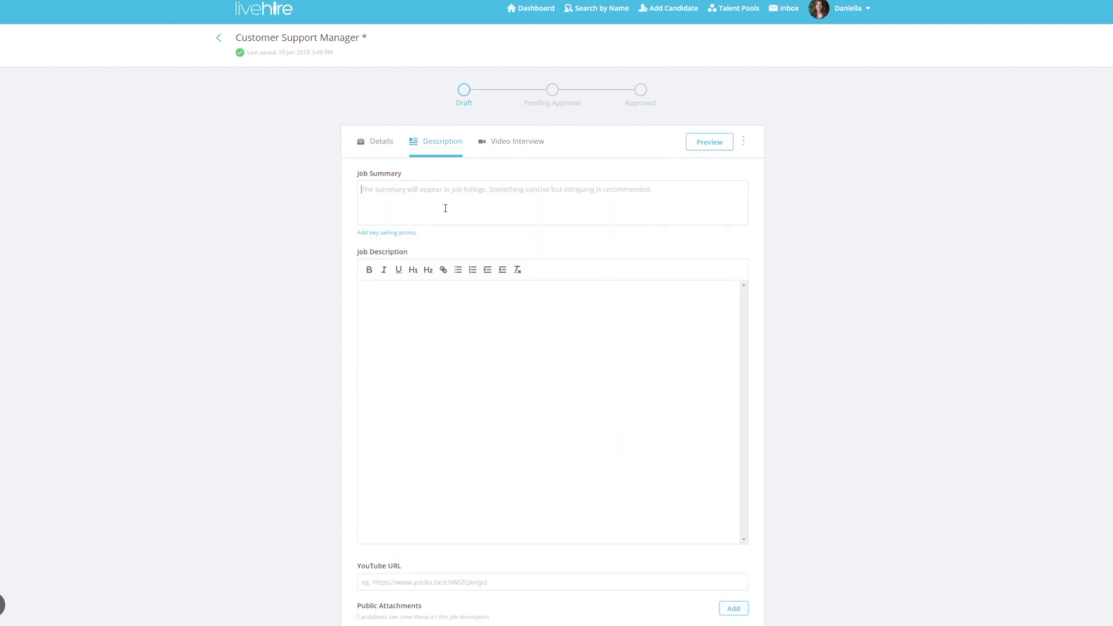
type("We're looking for a cust")
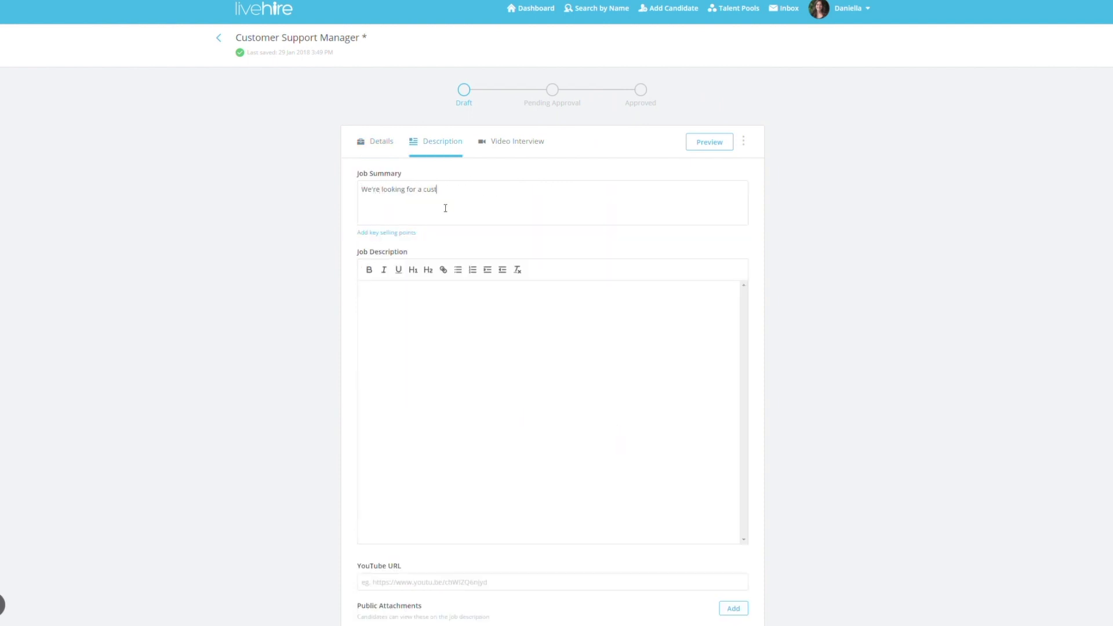
type("omer service representat")
type("ive that has manager experience.")
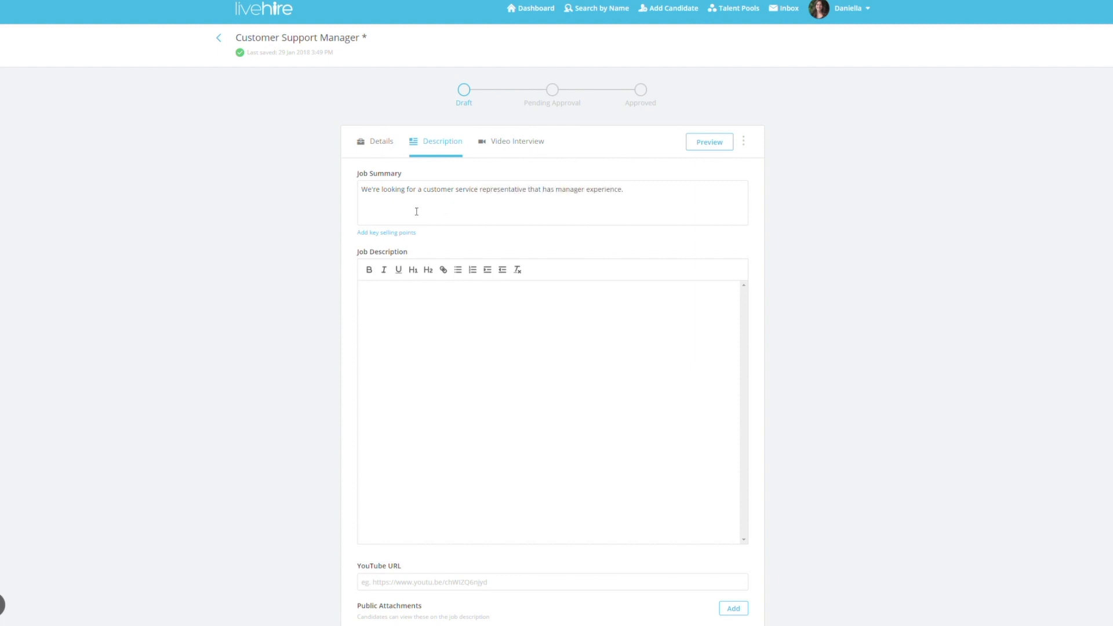
left_click(399, 232)
type("Benefits")
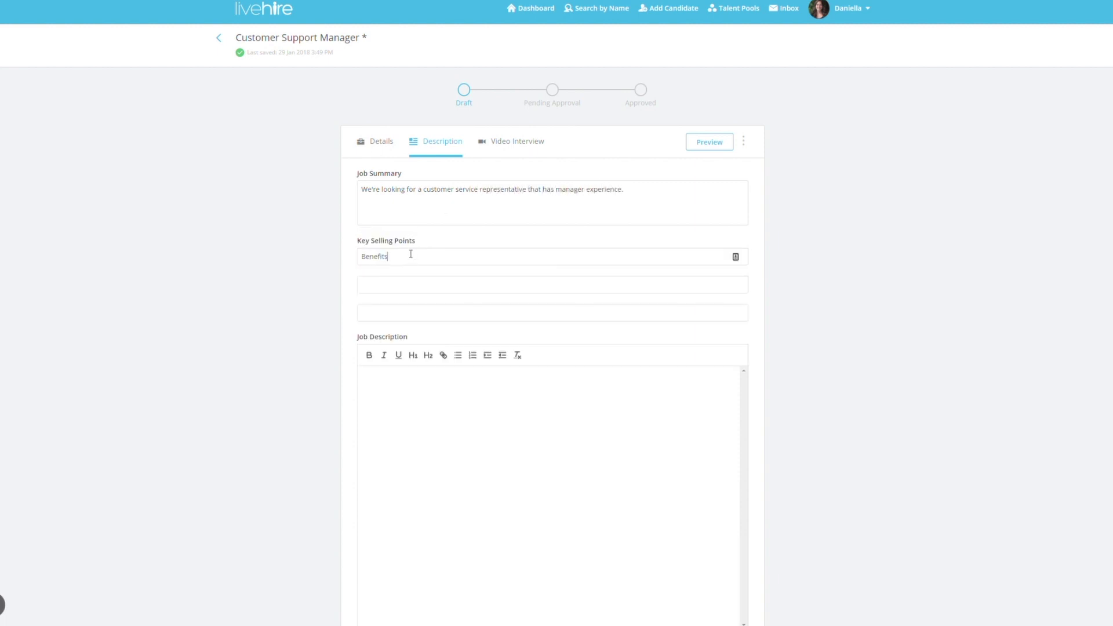
left_click(423, 290)
type("Flexible hours")
scroll(800, 302, "down", 1)
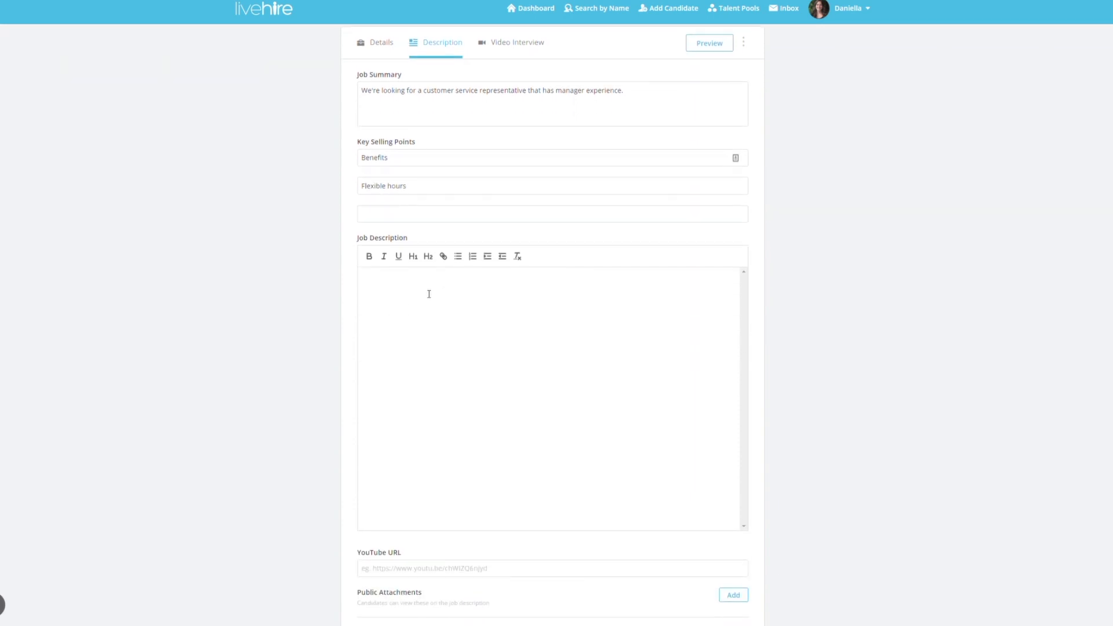
left_click(427, 295)
scroll(484, 366, "down", 2)
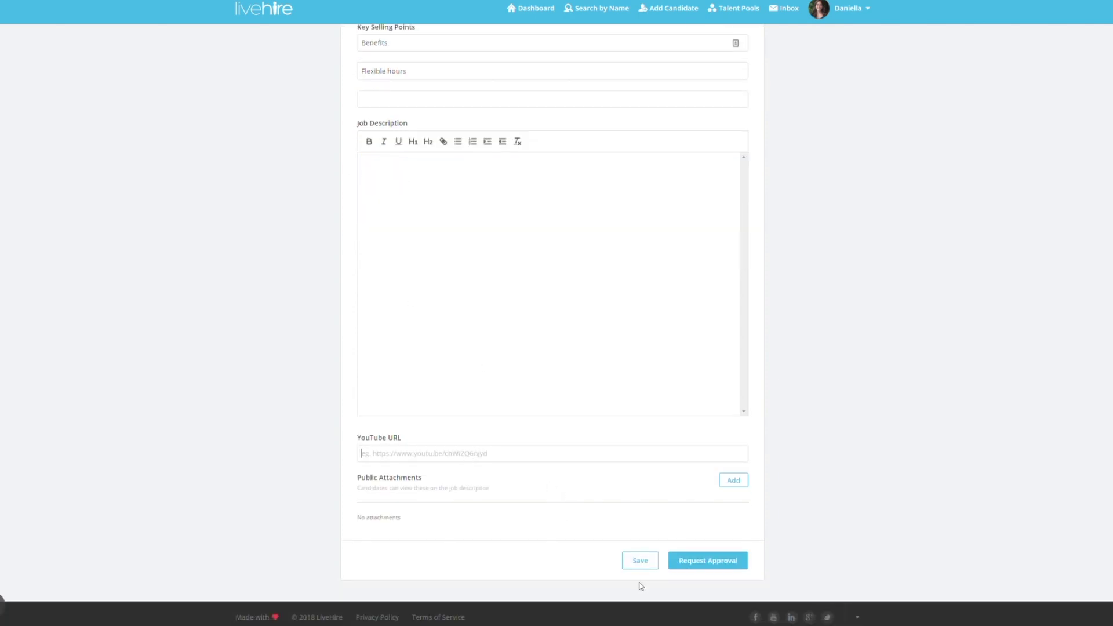
scroll(591, 400, "up", 4)
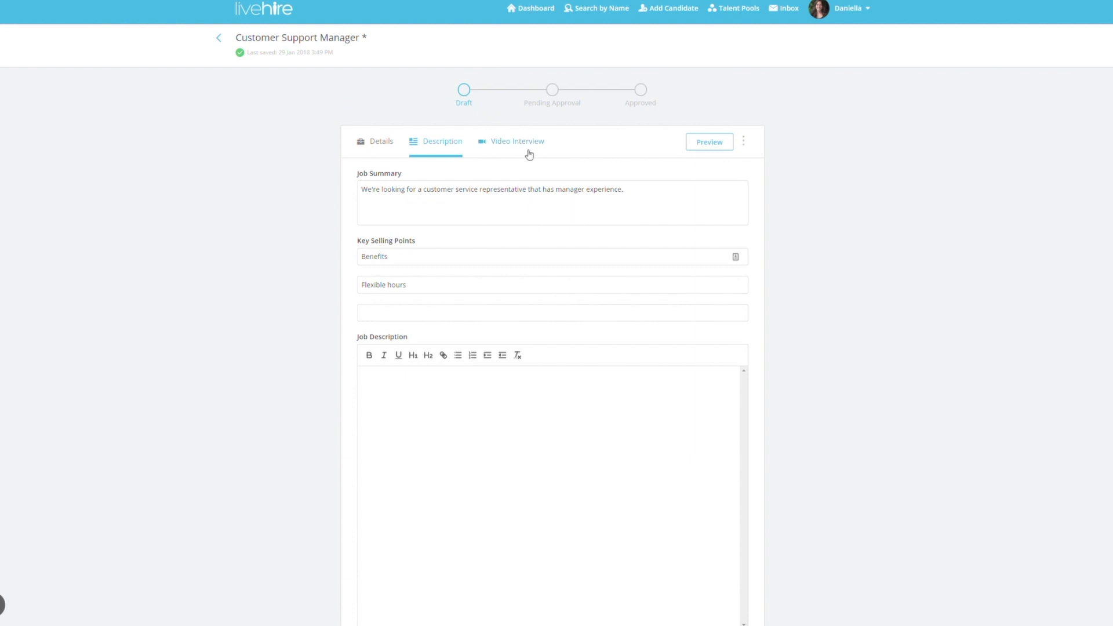
left_click(709, 145)
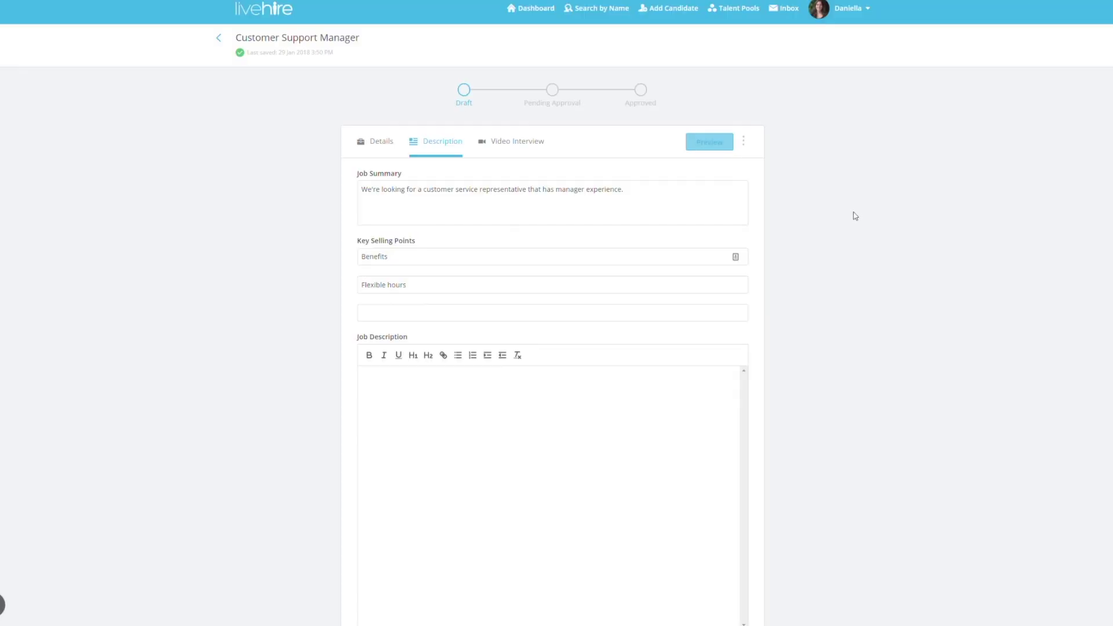
scroll(838, 235, "down", 4)
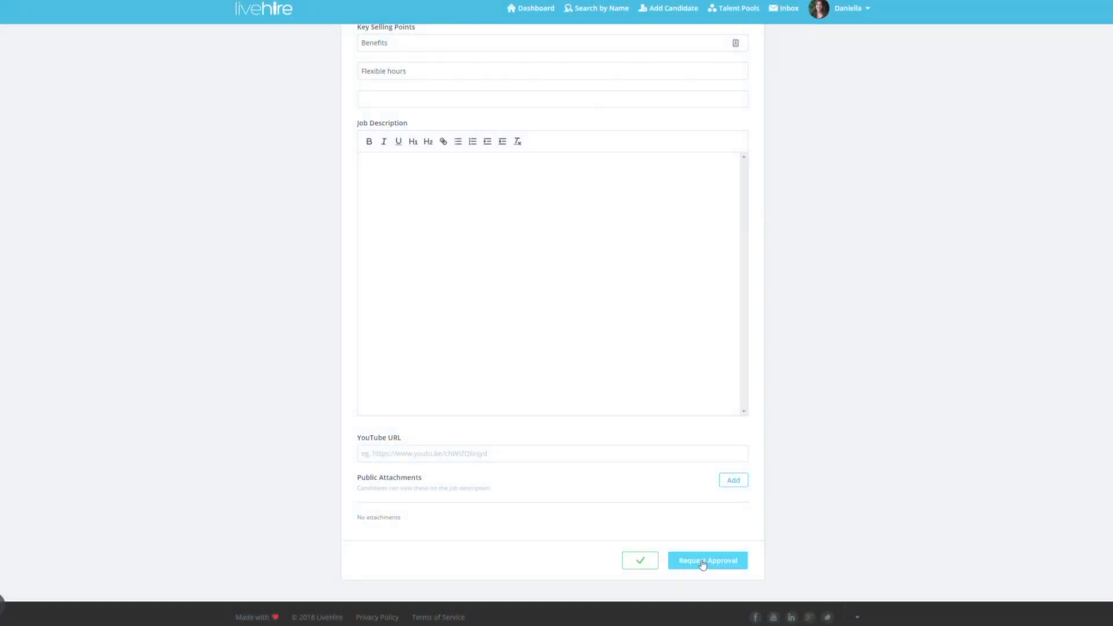
Approve the vacancy immediately with Approve Now, skipping external approvals, and confirm
left_click(703, 562)
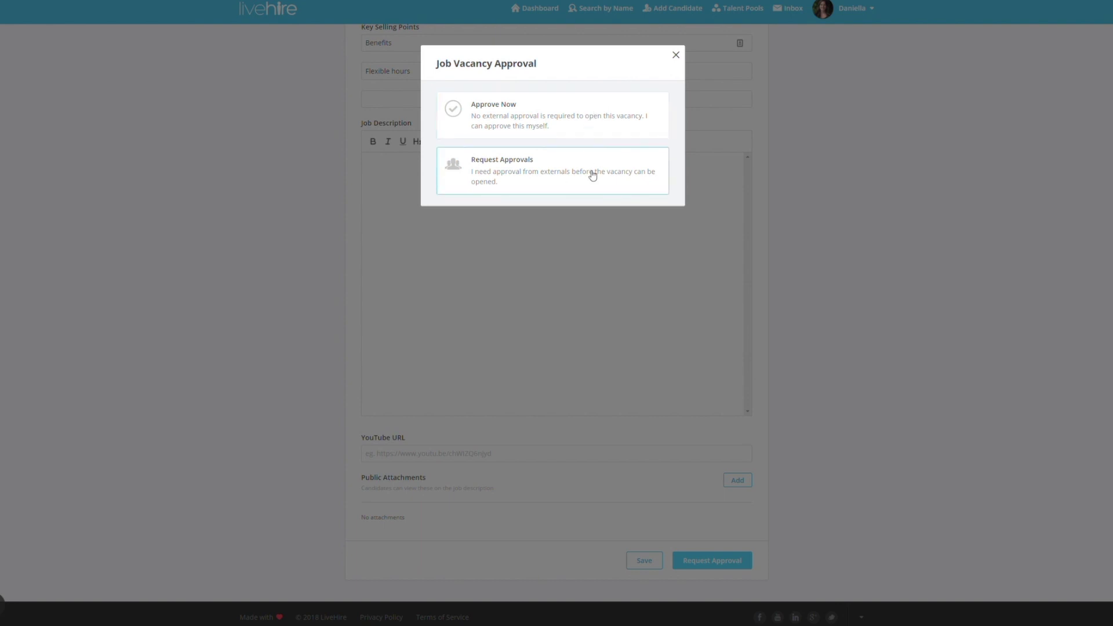
left_click(580, 124)
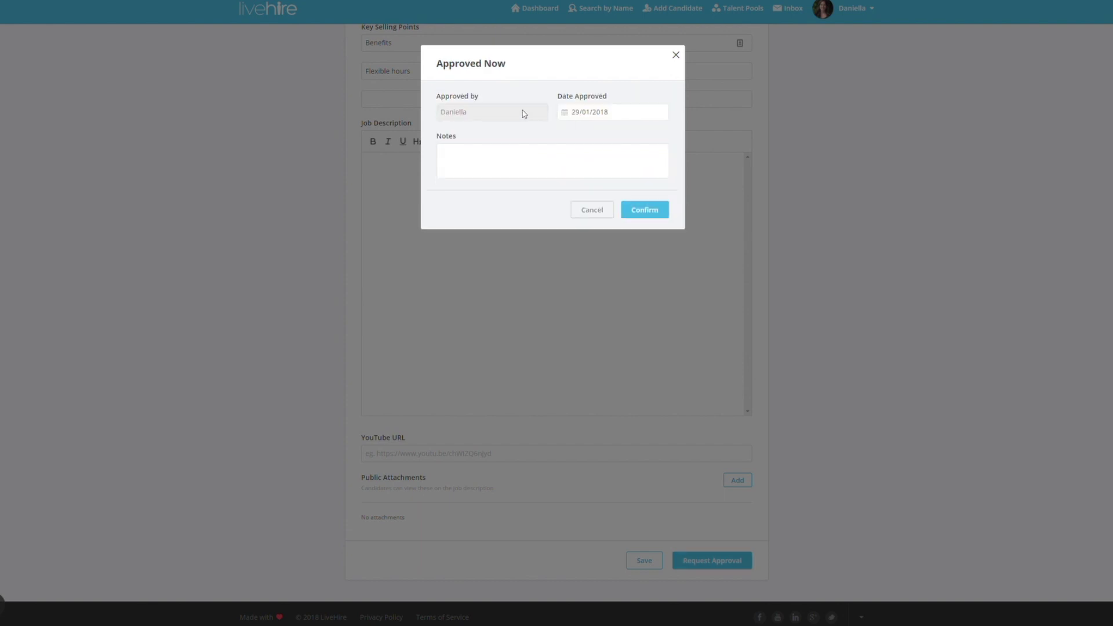
left_click(654, 214)
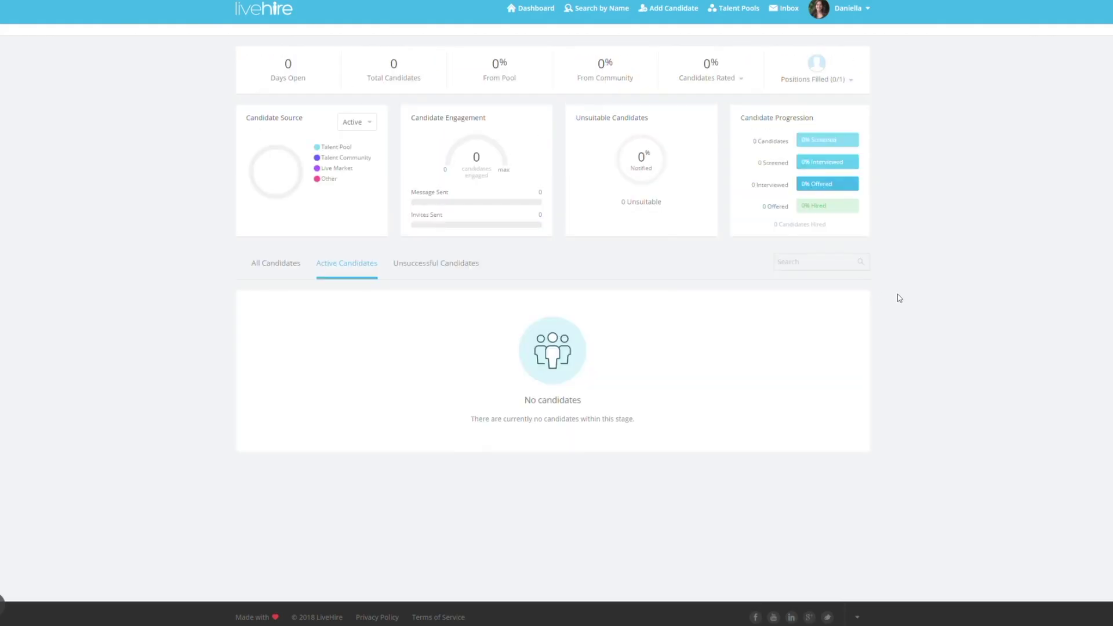
scroll(974, 282, "up", 1)
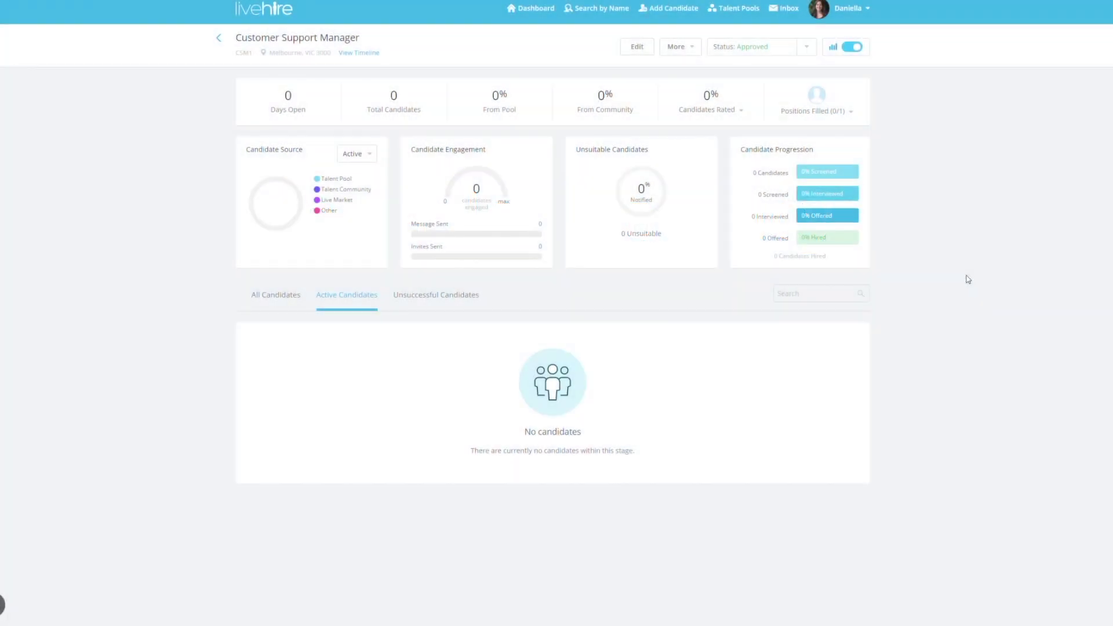
Change the vacancy status to Open and confirm it
left_click(807, 46)
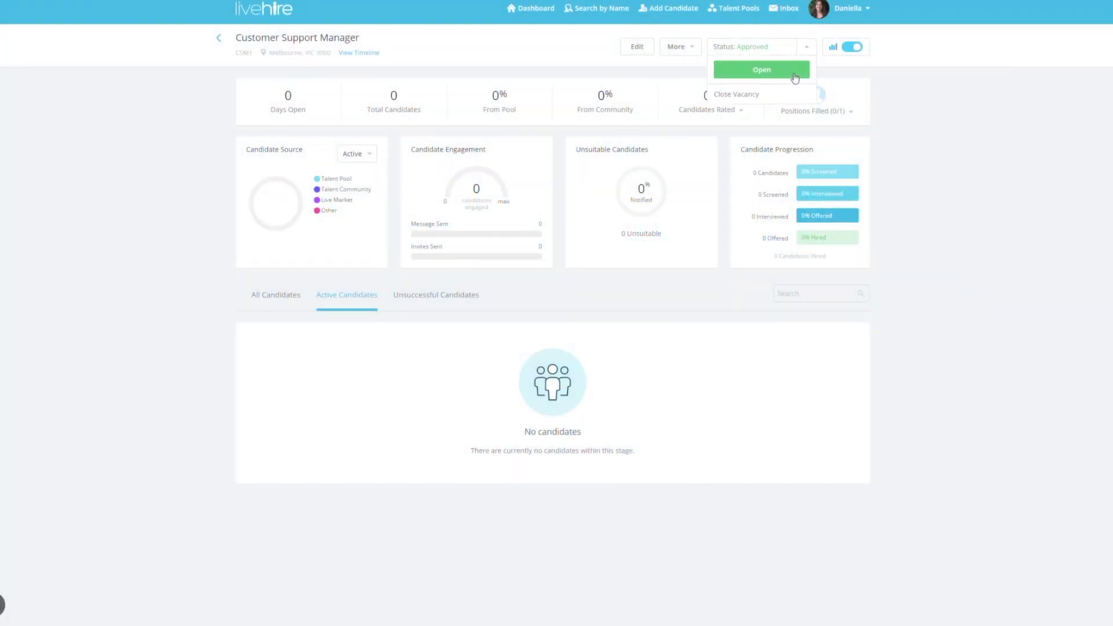
left_click(795, 79)
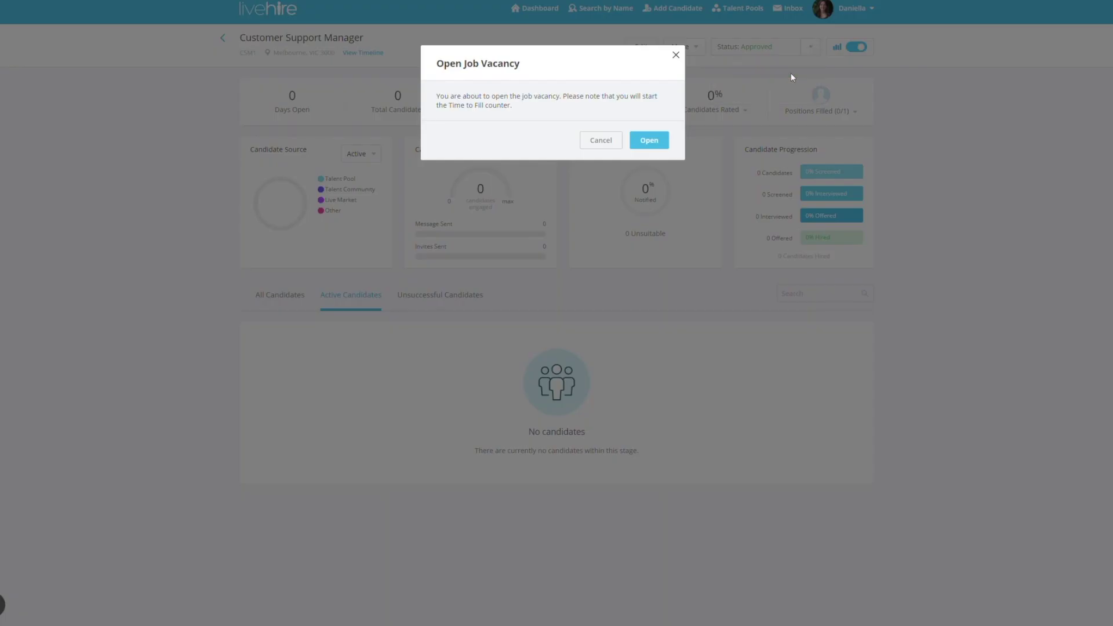
left_click(650, 141)
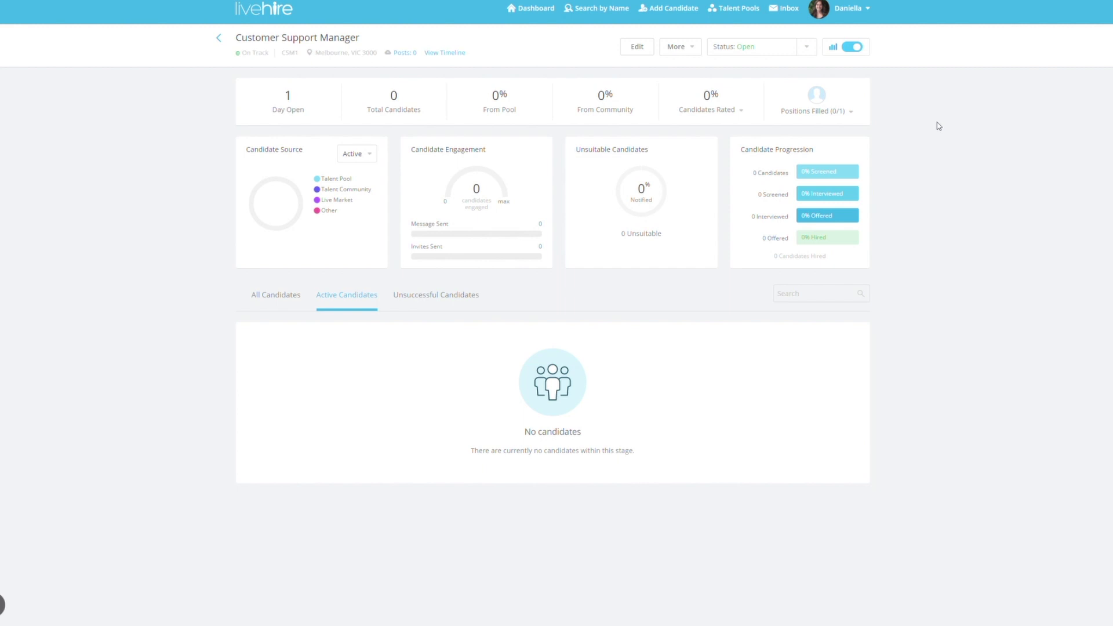
Open the Publish Job Vacancy dialog from the More menu
left_click(693, 53)
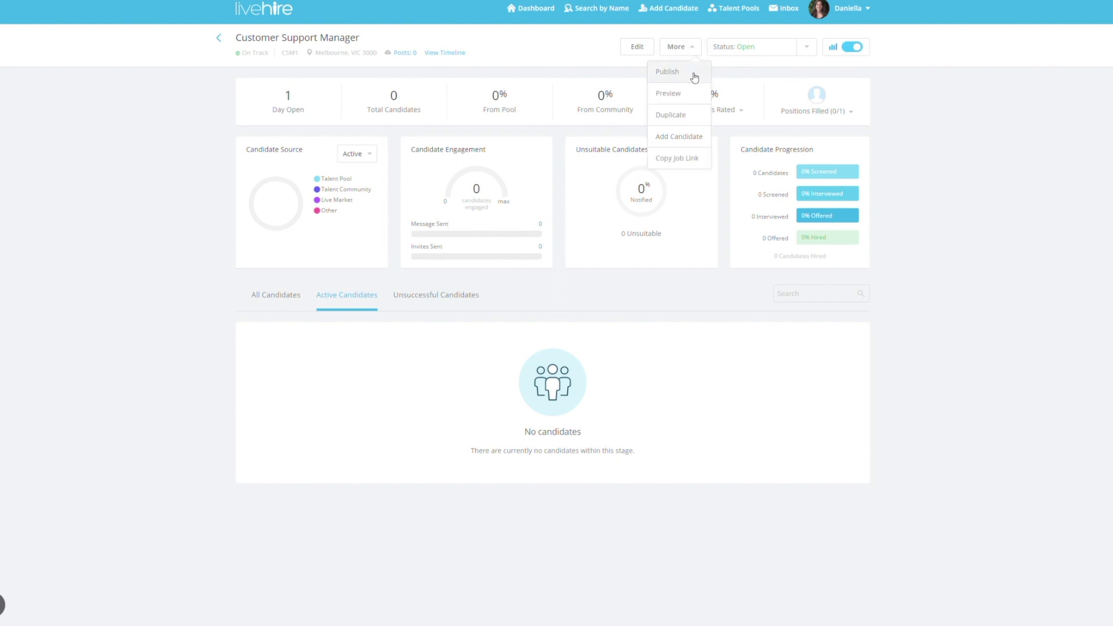
left_click(694, 74)
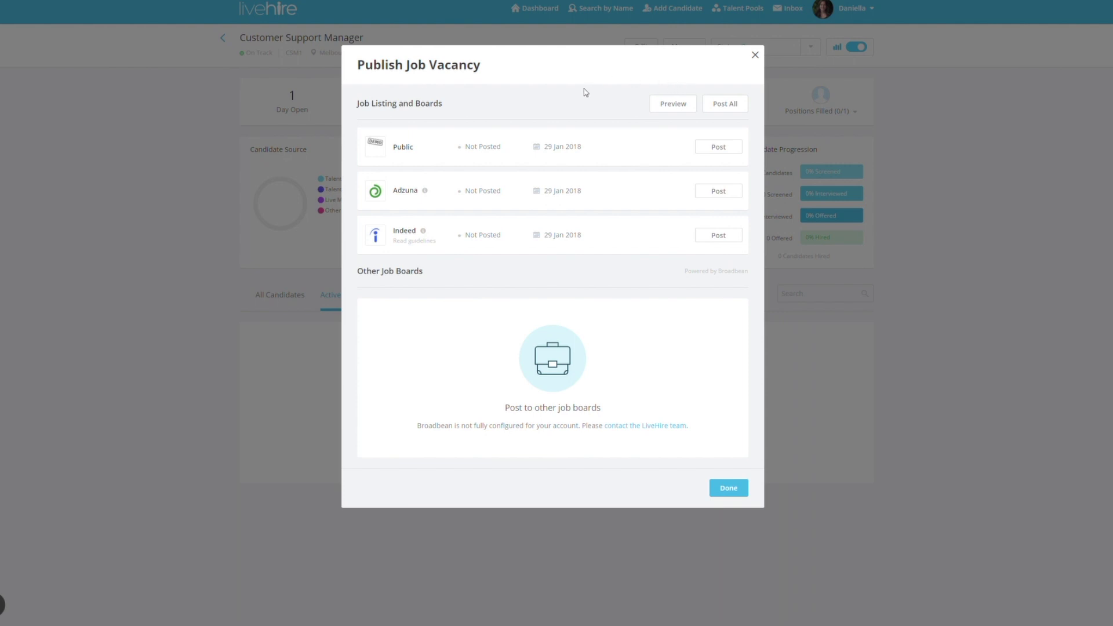